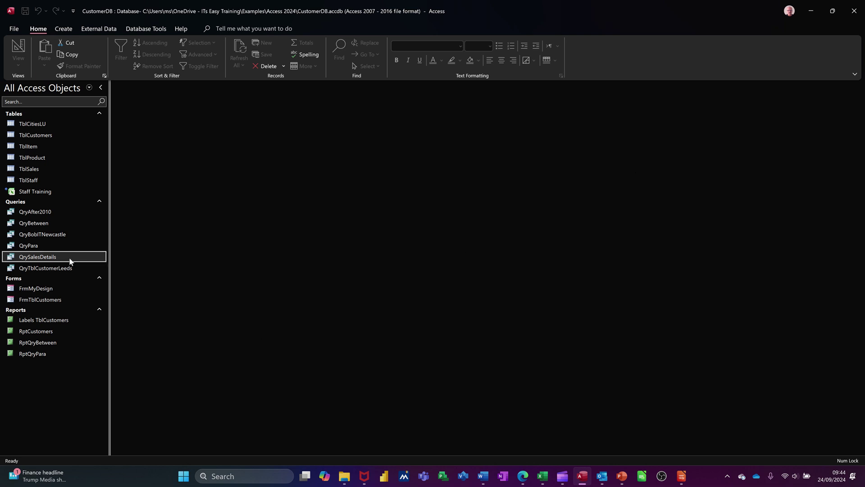
Open the table relationships diagram with its list of tables shown
{"action": "left_click", "coordinate": [129, 30]}
{"action": "left_click", "coordinate": [120, 50]}
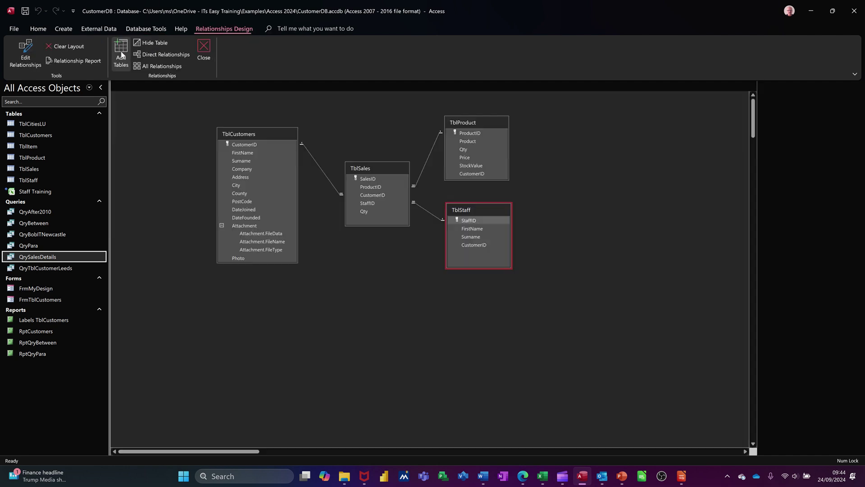
{"action": "left_click", "coordinate": [121, 55]}
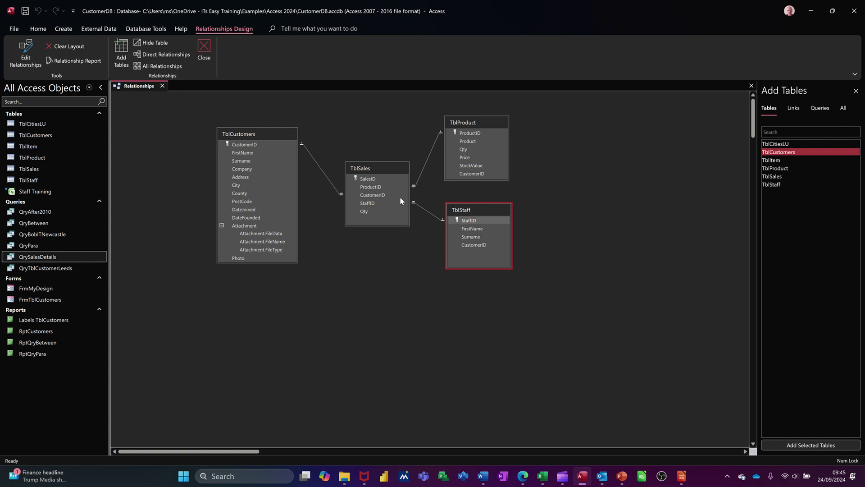
Close the relationships diagram and open QrySalesDetails in Design View
{"action": "left_click", "coordinate": [163, 86]}
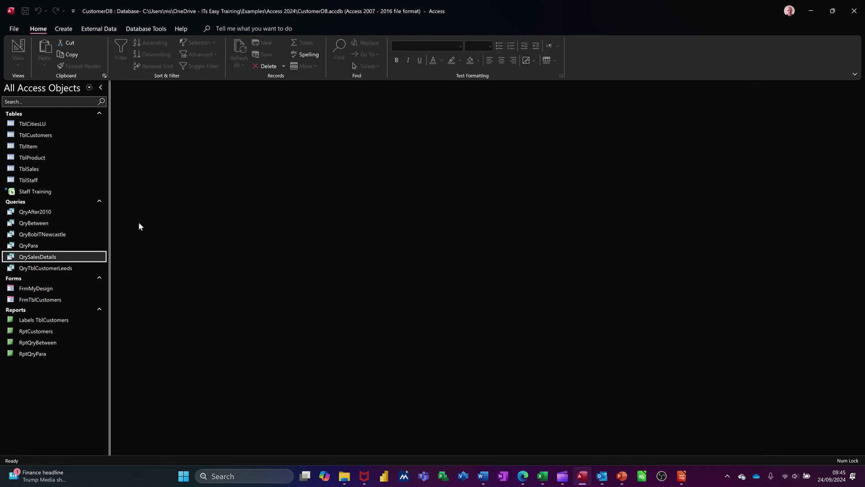
{"action": "right_click", "coordinate": [62, 259]}
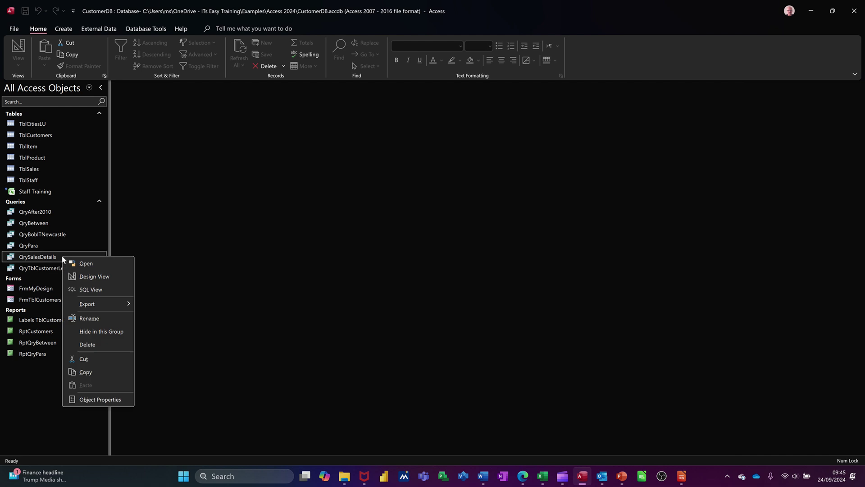
{"action": "left_click", "coordinate": [75, 279]}
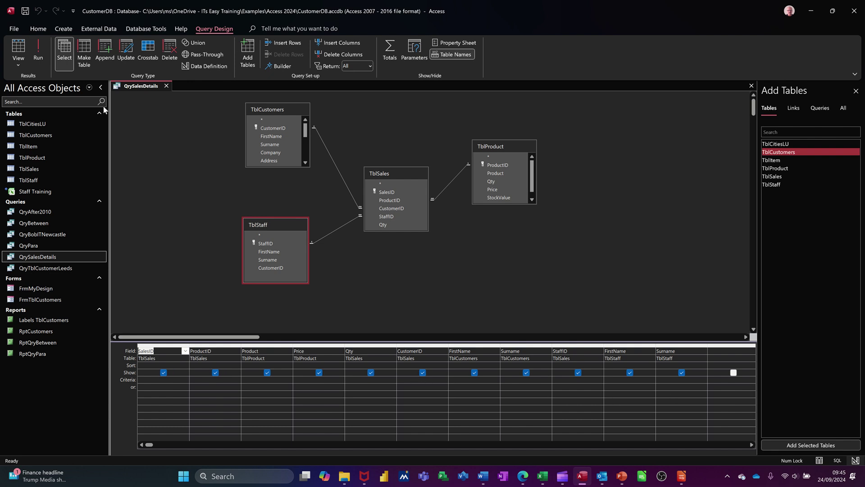
Run the query and add a record: product 2 (Word), Qty 7, customer 7, staff 3
{"action": "left_click", "coordinate": [41, 46]}
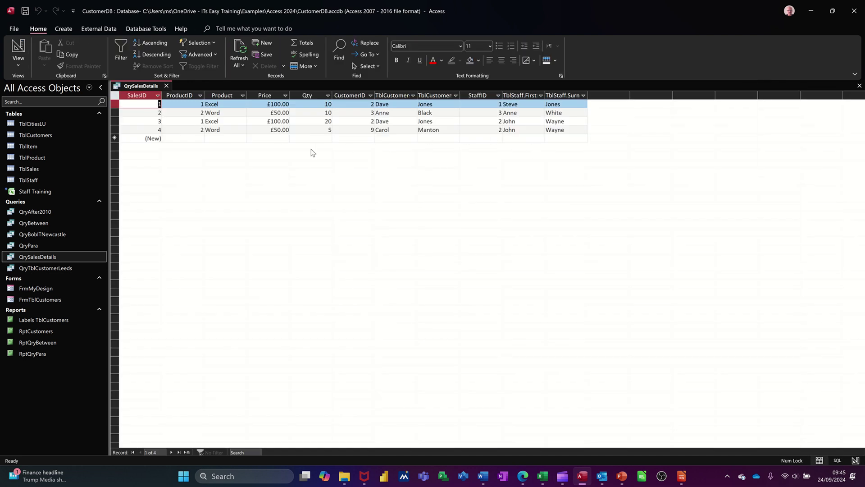
{"action": "left_click", "coordinate": [182, 139]}
{"action": "left_click", "coordinate": [199, 138]}
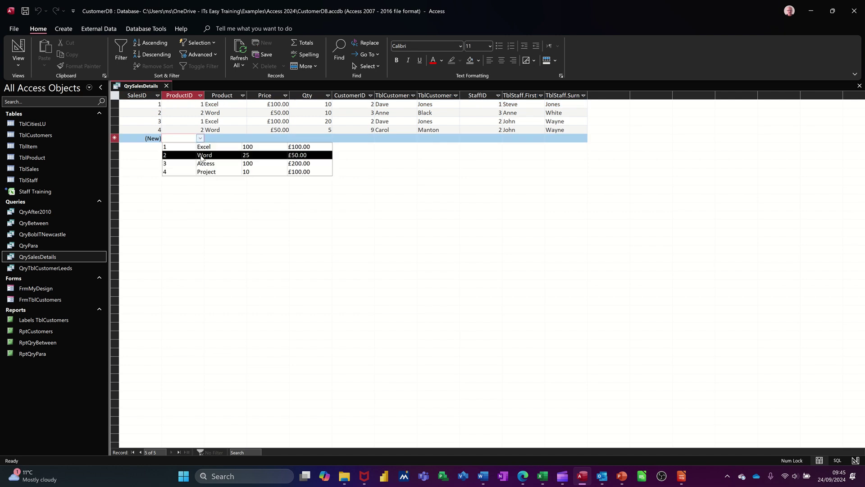
{"action": "left_click", "coordinate": [204, 155]}
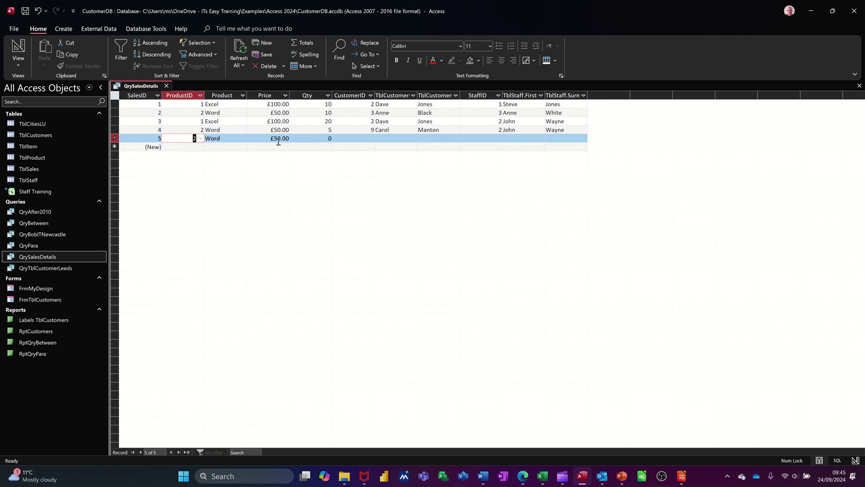
{"action": "left_click", "coordinate": [323, 140]}
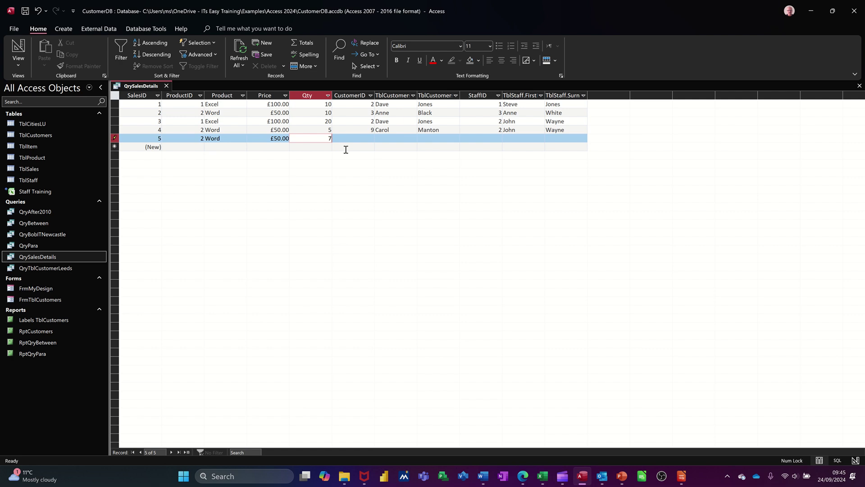
{"action": "left_click", "coordinate": [371, 142]}
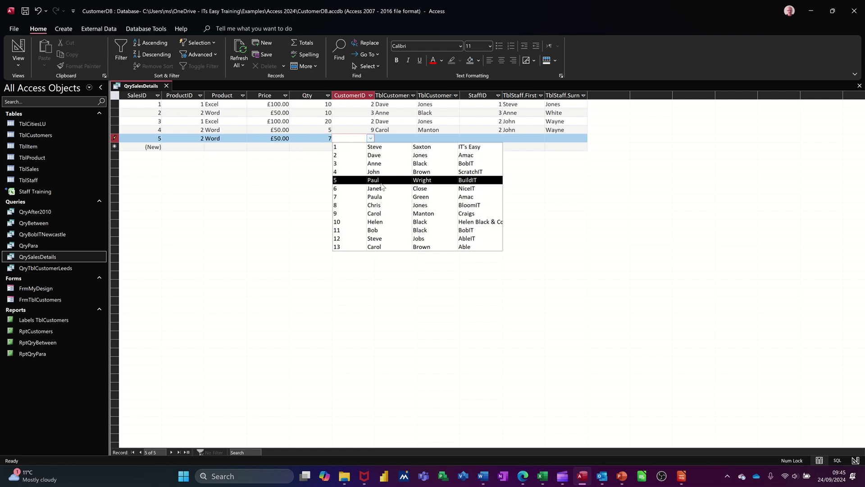
{"action": "left_click", "coordinate": [379, 198]}
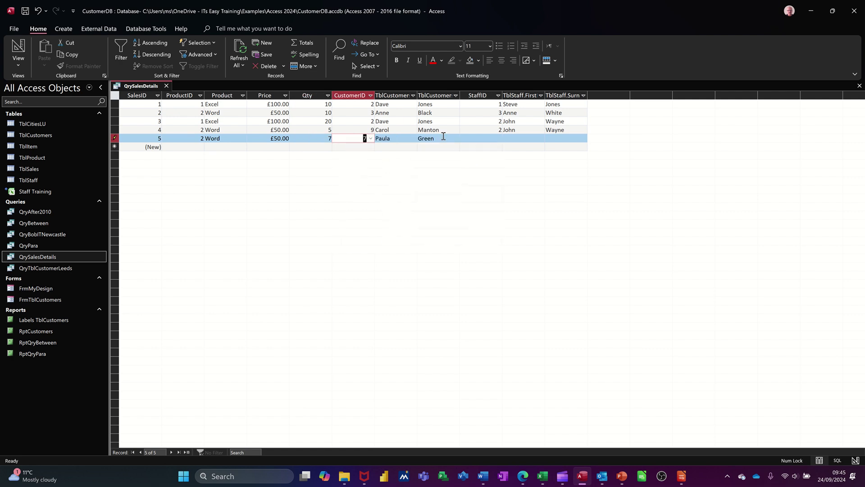
{"action": "left_click", "coordinate": [498, 139]}
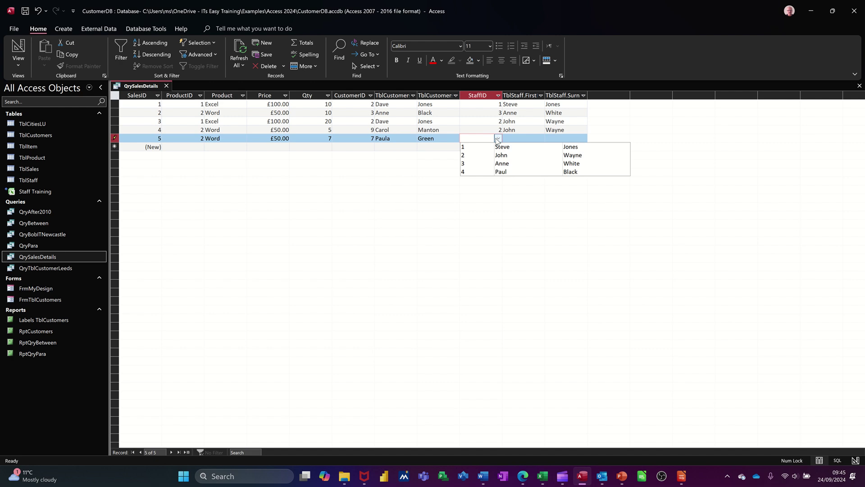
{"action": "left_click", "coordinate": [502, 166]}
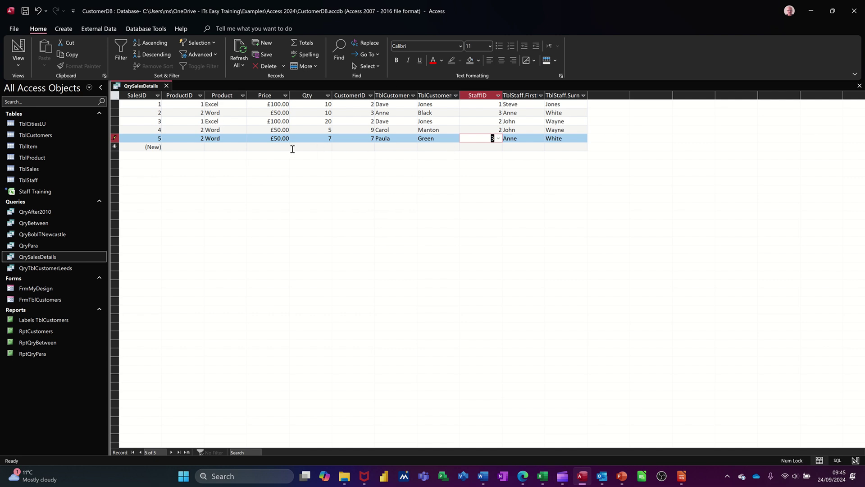
{"action": "left_click", "coordinate": [199, 147]}
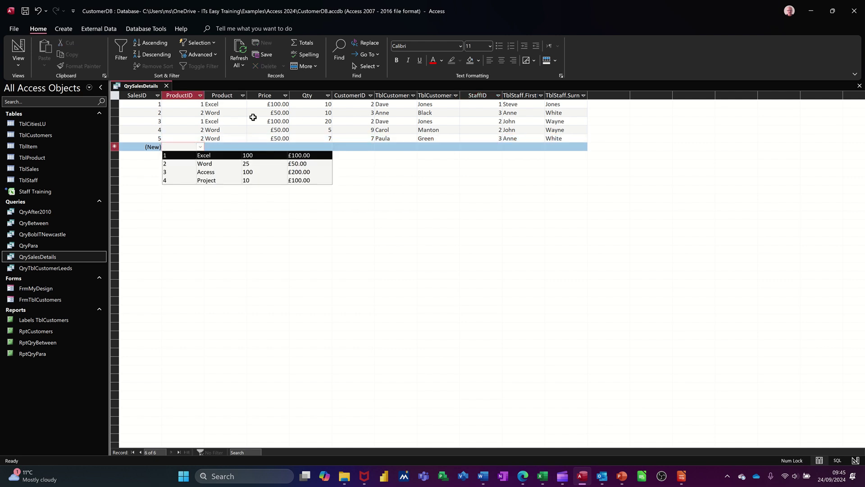
Close the query results and create a new form based on QrySalesDetails
{"action": "left_click", "coordinate": [166, 86]}
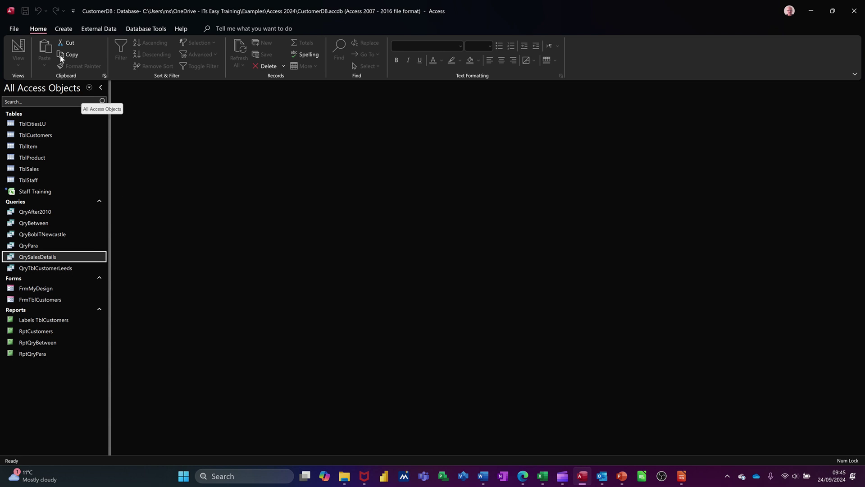
{"action": "left_click", "coordinate": [63, 28]}
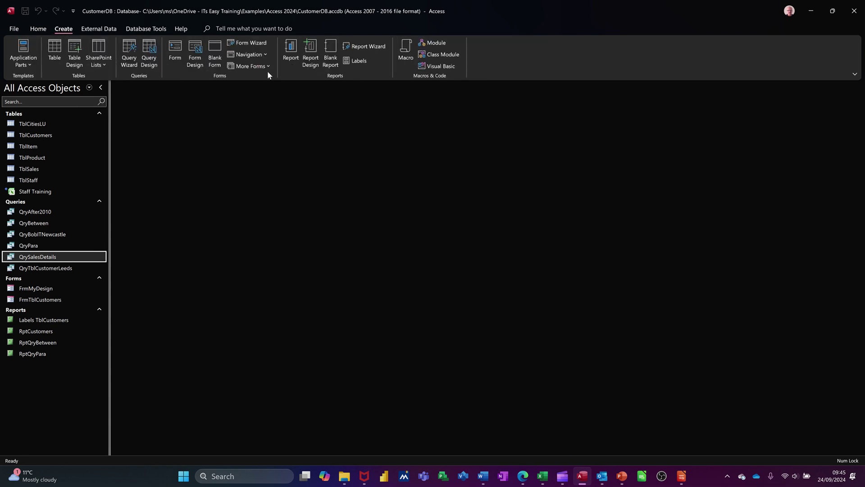
{"action": "left_click", "coordinate": [175, 49]}
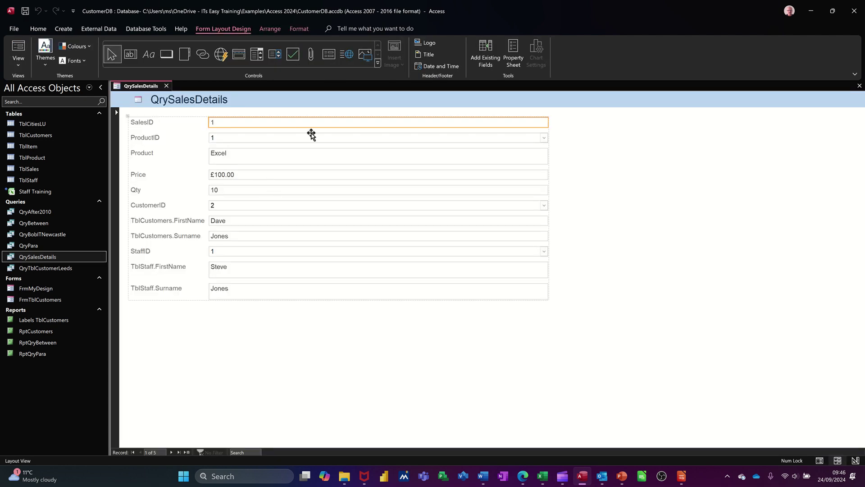
{"action": "left_click", "coordinate": [22, 67]}
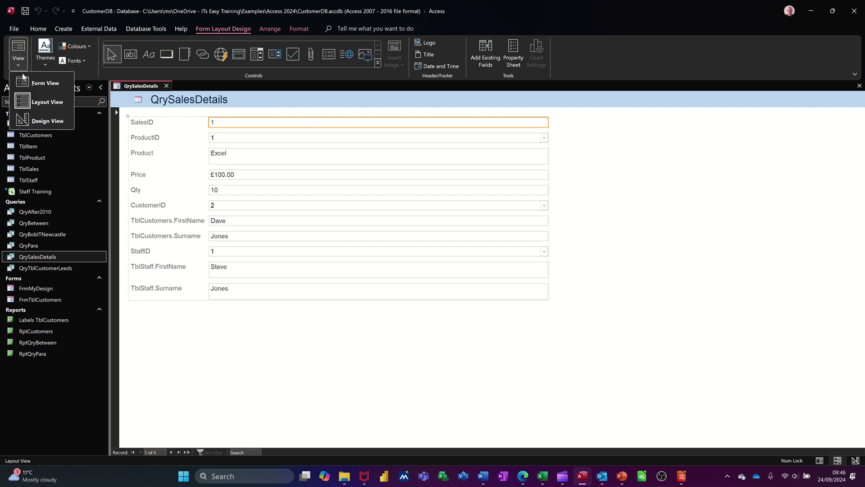
In Design View, select all labels and field boxes and remove their stacked layout
{"action": "left_click", "coordinate": [37, 123]}
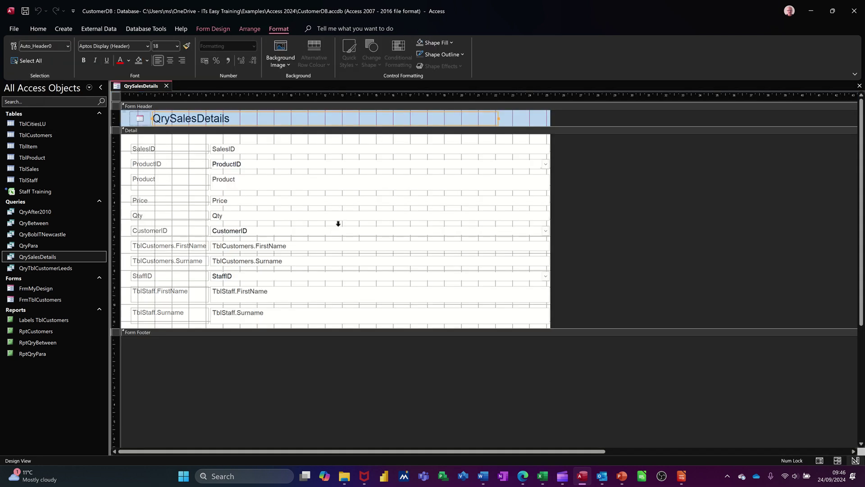
{"action": "left_click", "coordinate": [145, 143]}
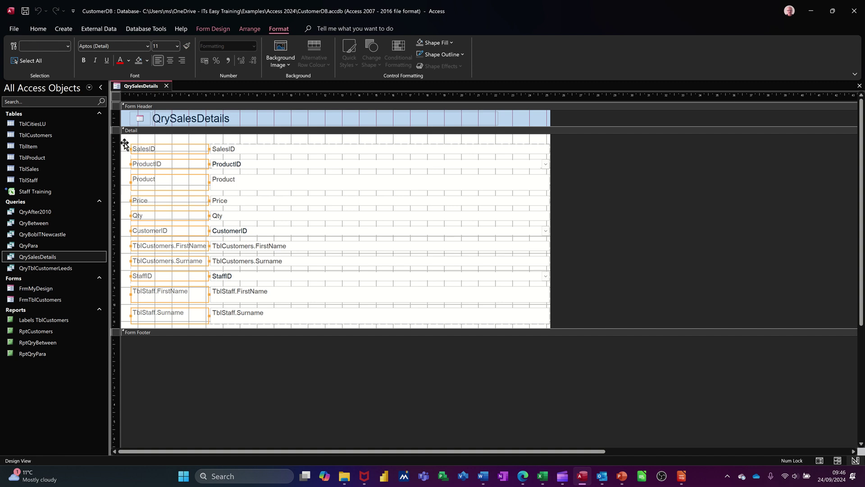
{"action": "left_click", "coordinate": [125, 143]}
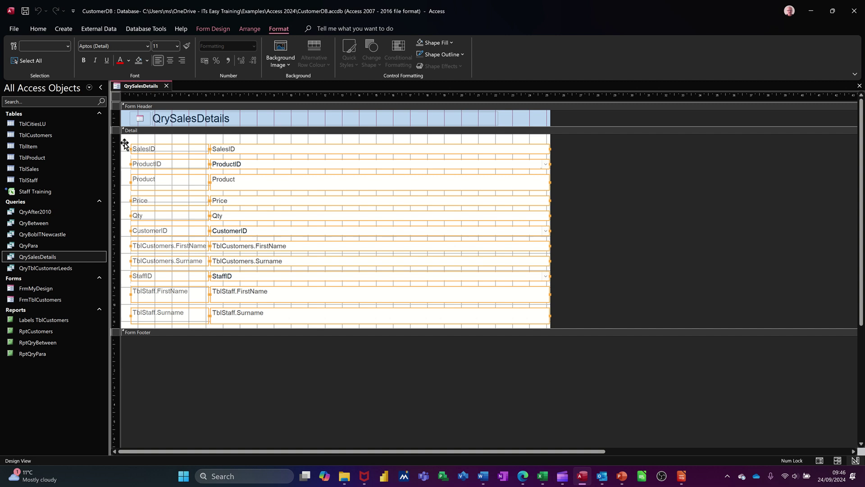
{"action": "left_click", "coordinate": [249, 29]}
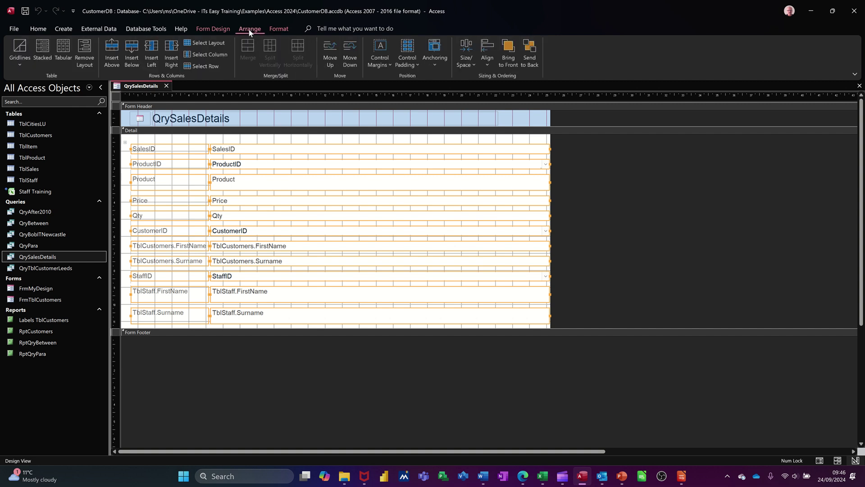
{"action": "left_click", "coordinate": [84, 52]}
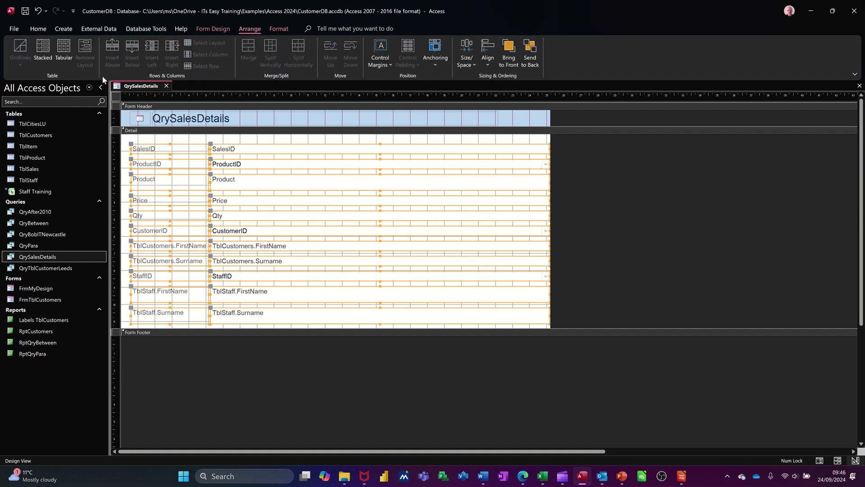
{"action": "left_click", "coordinate": [319, 143]}
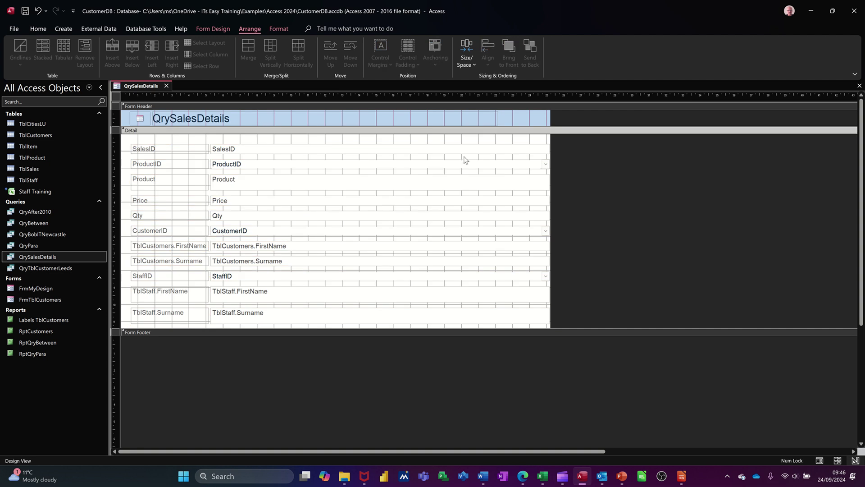
Narrow the SalesID, ProductID and Product text boxes by dragging their right edges left
{"action": "left_click", "coordinate": [293, 150]}
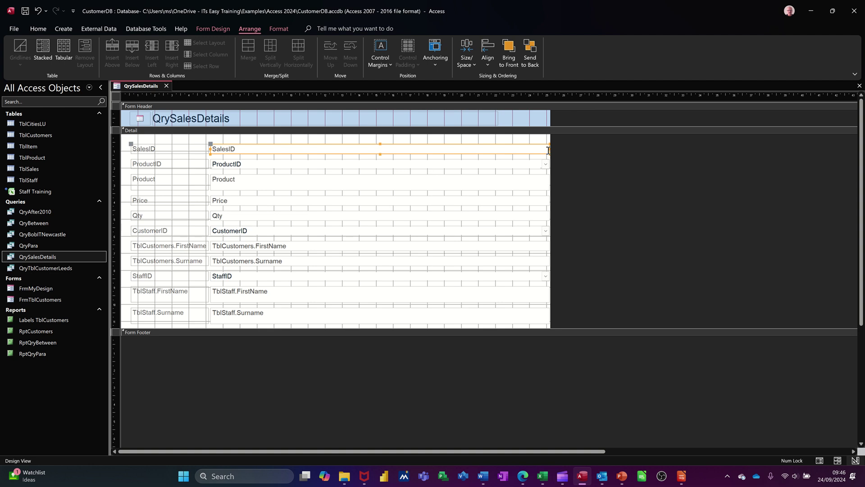
{"action": "left_click_drag", "start_coordinate": [549, 148], "coordinate": [264, 149]}
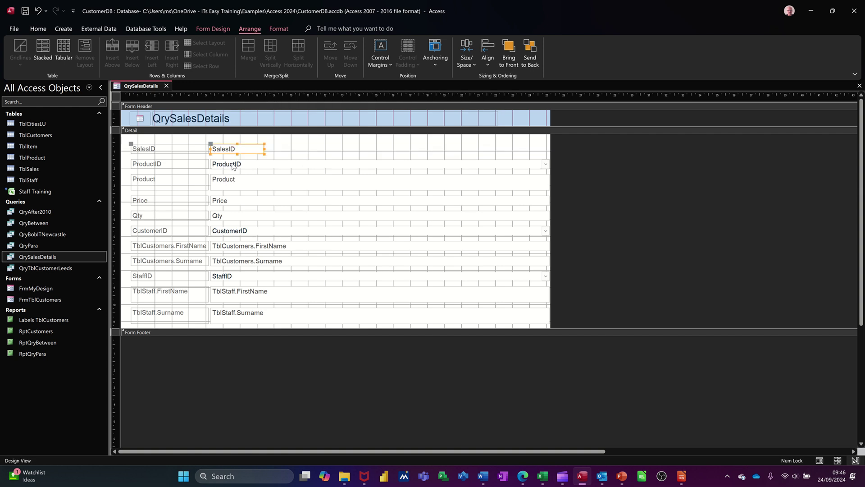
{"action": "left_click", "coordinate": [456, 165]}
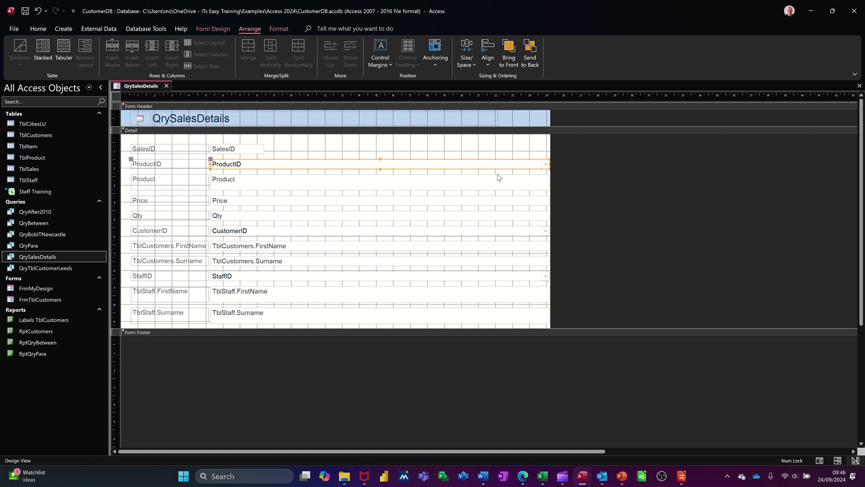
{"action": "left_click_drag", "start_coordinate": [550, 165], "coordinate": [295, 170]}
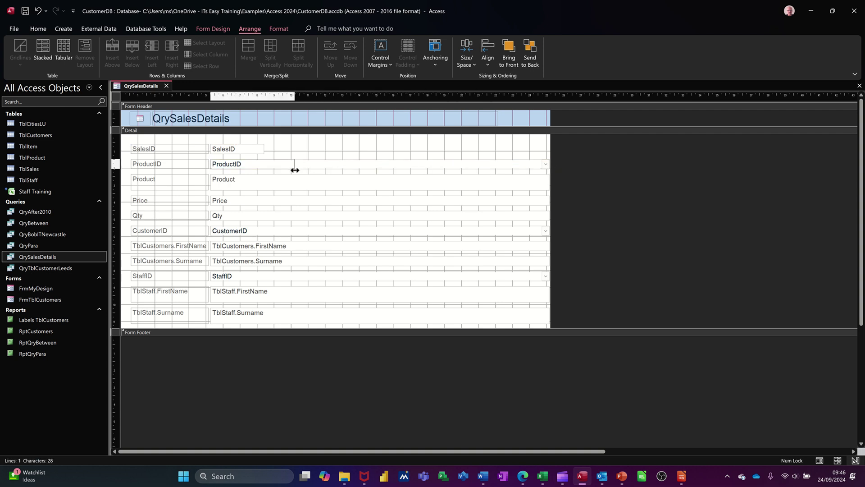
{"action": "left_click", "coordinate": [263, 188]}
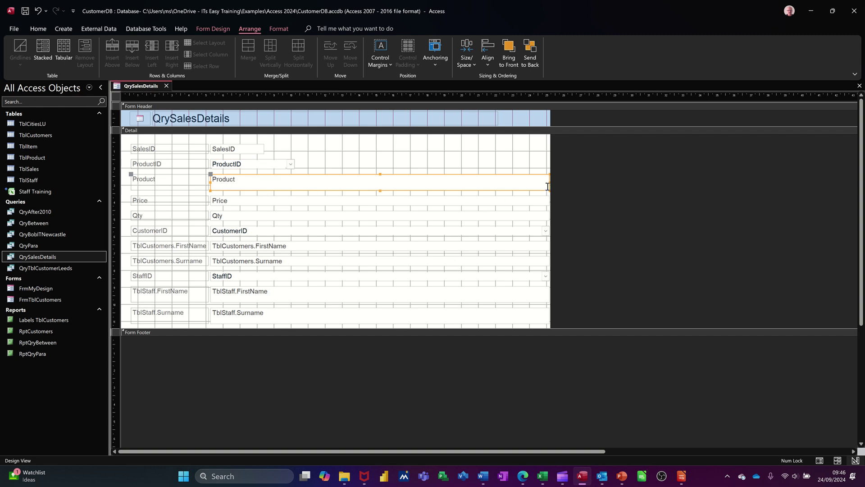
{"action": "left_click_drag", "start_coordinate": [549, 182], "coordinate": [315, 191]}
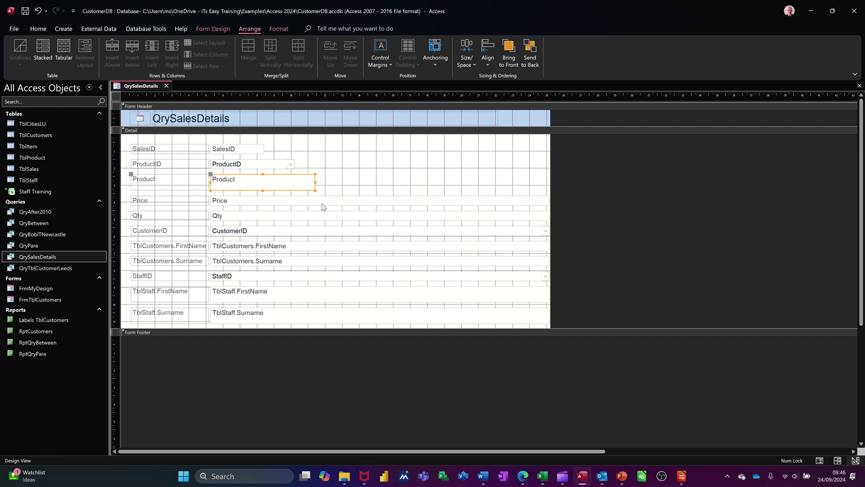
Undo an accidental group resize of the lower controls, then narrow the Price text box
{"action": "left_click", "coordinate": [327, 200]}
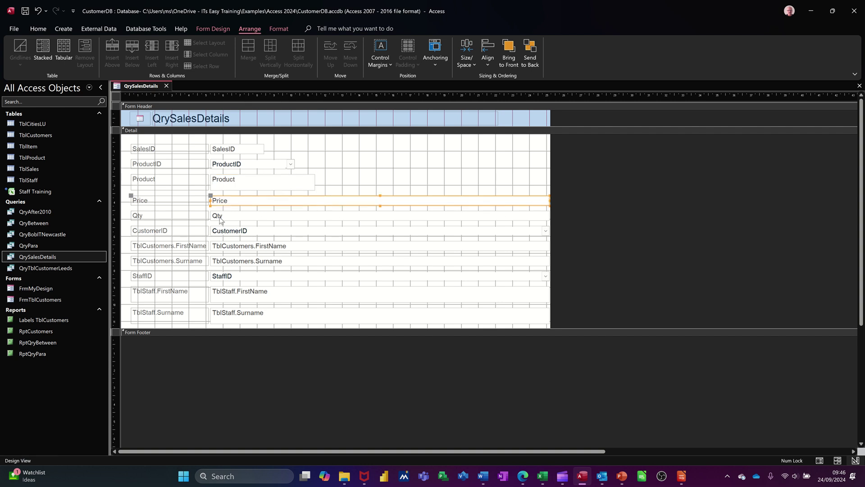
{"action": "left_click_drag", "start_coordinate": [114, 201], "coordinate": [122, 322]}
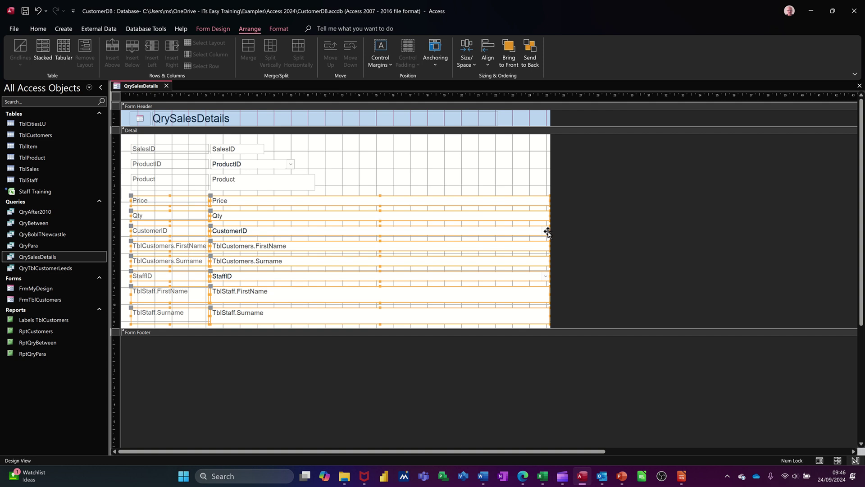
{"action": "left_click_drag", "start_coordinate": [548, 232], "coordinate": [315, 235]}
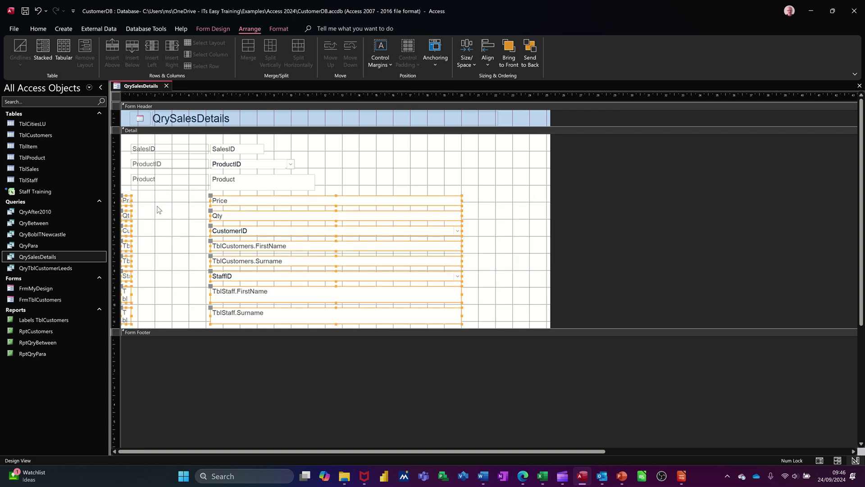
{"action": "key", "text": "ctrl+z"}
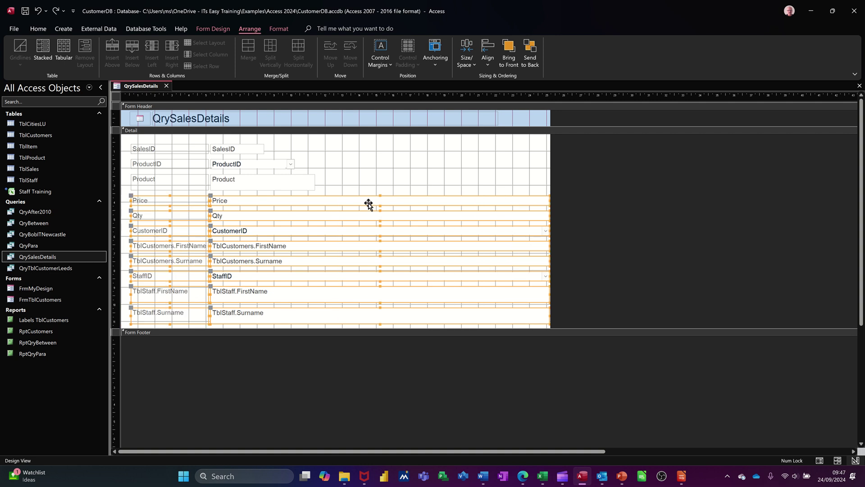
{"action": "key", "text": "ctrl+z"}
{"action": "left_click", "coordinate": [486, 203]}
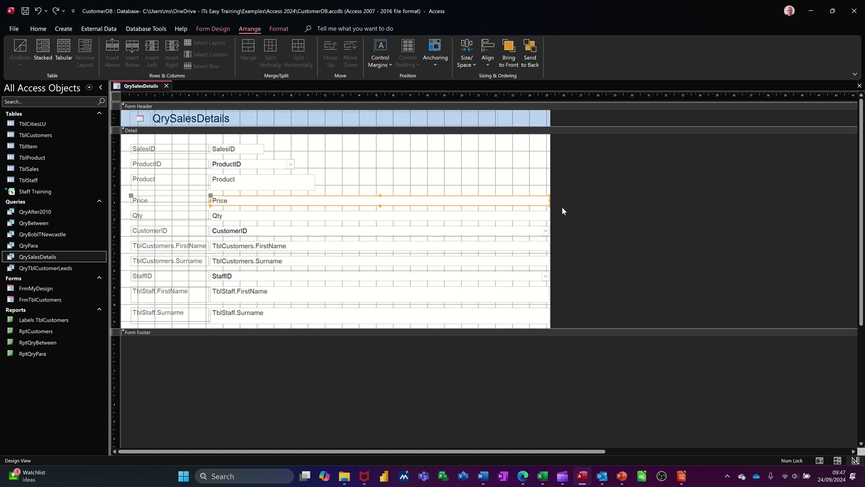
{"action": "left_click_drag", "start_coordinate": [549, 200], "coordinate": [275, 202]}
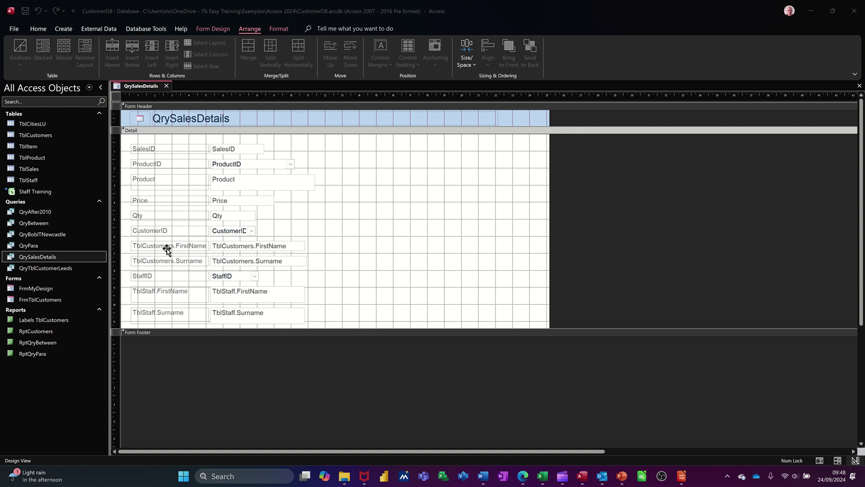
Rename the customer name labels to 'Customer FirstName' and 'Customer Surname'
{"action": "left_click", "coordinate": [167, 247]}
{"action": "left_click", "coordinate": [133, 248]}
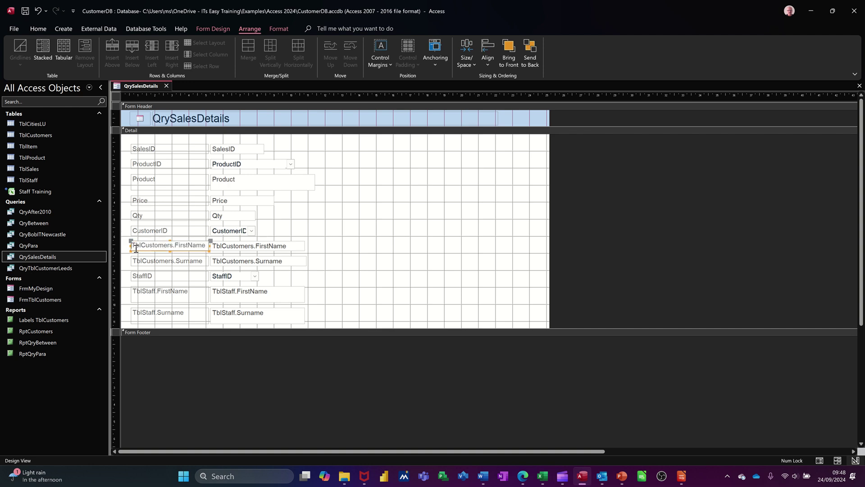
{"action": "left_click_drag", "start_coordinate": [133, 248], "coordinate": [207, 248]}
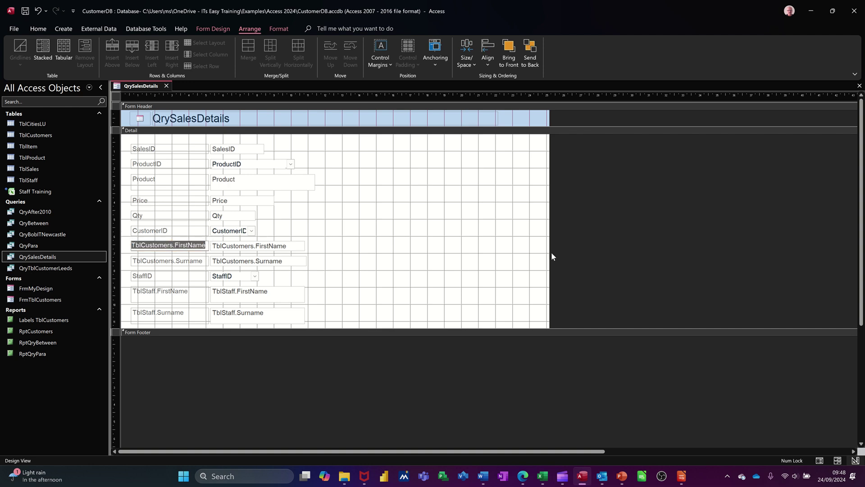
{"action": "type", "text": "C"}
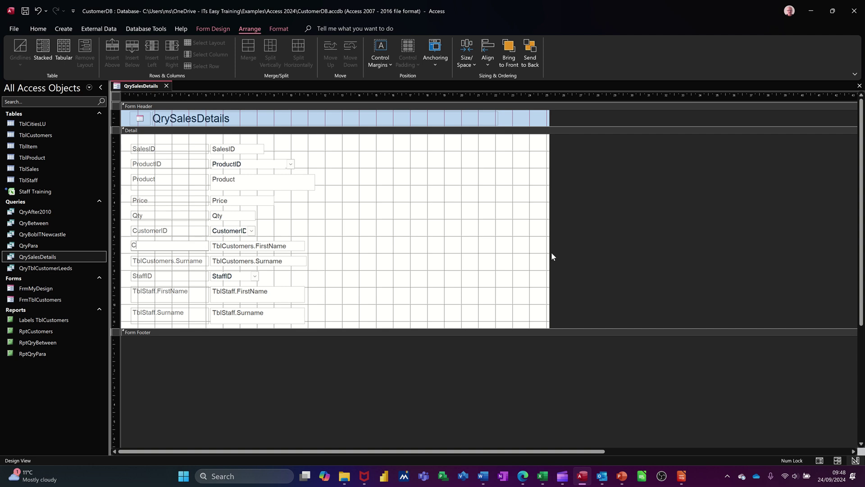
{"action": "type", "text": "ustome"}
{"action": "type", "text": "r FirstName"}
{"action": "left_click", "coordinate": [197, 261]}
{"action": "left_click", "coordinate": [199, 262]}
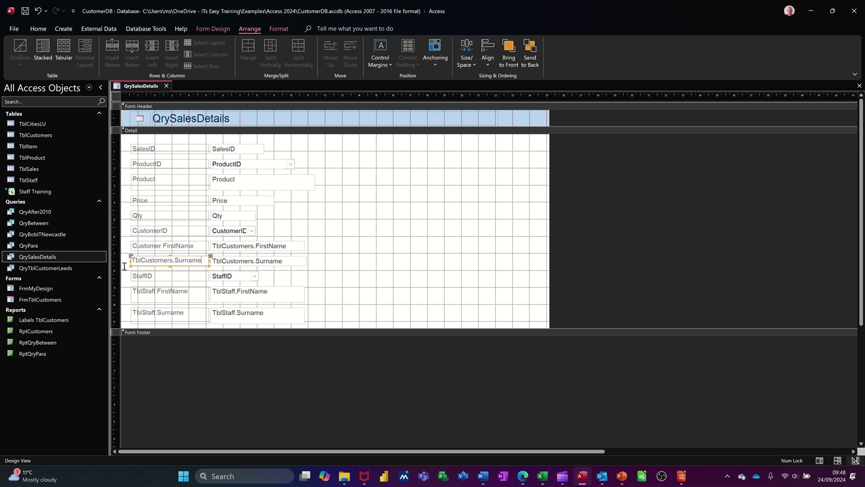
{"action": "key", "text": "BackSpace"}
{"action": "key", "text": "BackSpace"}
{"action": "key", "text": "BackSpace"}
{"action": "key", "text": "BackSpace"}
{"action": "key", "text": "BackSpace"}
{"action": "key", "text": "BackSpace"}
{"action": "key", "text": "BackSpace"}
{"action": "key", "text": "BackSpace"}
{"action": "key", "text": "BackSpace"}
{"action": "key", "text": "BackSpace"}
{"action": "key", "text": "BackSpace"}
{"action": "key", "text": "BackSpace"}
{"action": "key", "text": "BackSpace"}
{"action": "key", "text": "BackSpace"}
{"action": "key", "text": "BackSpace"}
{"action": "key", "text": "BackSpace"}
{"action": "key", "text": "BackSpace"}
{"action": "key", "text": "BackSpace"}
{"action": "key", "text": "BackSpace"}
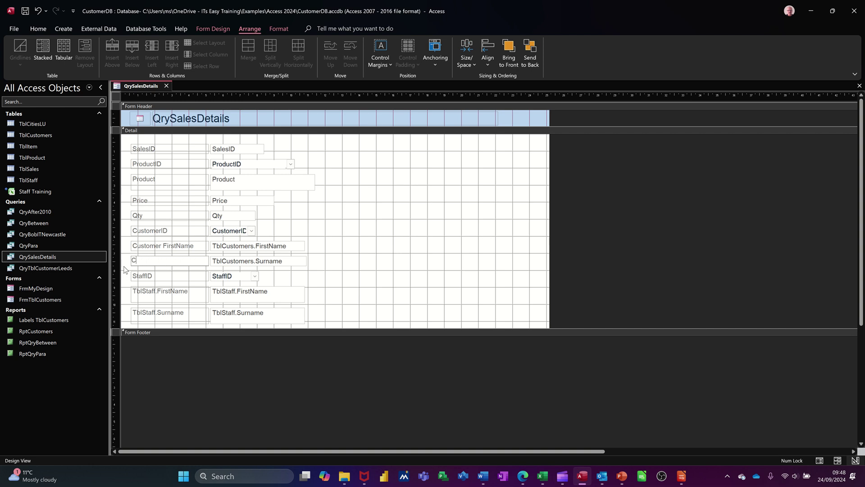
{"action": "type", "text": "Customer Surname"}
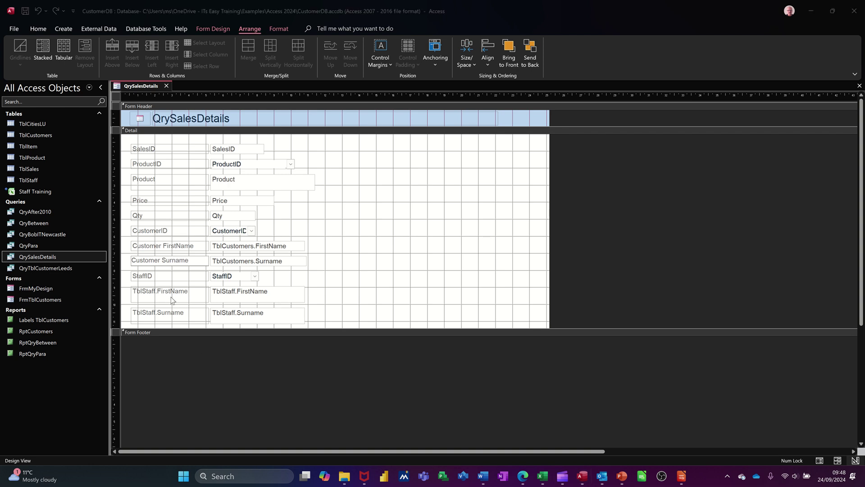
Strip the Tbl prefix and period so the staff labels read 'Staff FirstName' and 'Staff Surname'
{"action": "left_click", "coordinate": [143, 294]}
{"action": "left_click", "coordinate": [143, 293]}
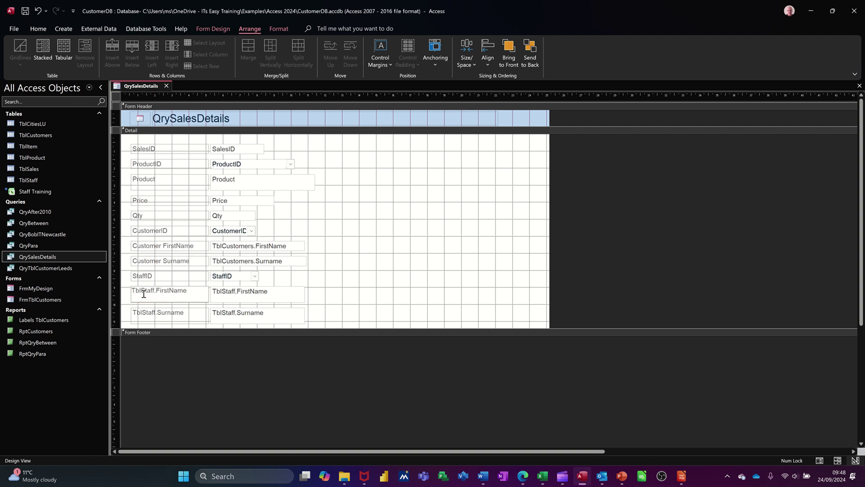
{"action": "key", "text": "BackSpace"}
{"action": "key", "text": "BackSpace"}
{"action": "key", "text": "BackSpace"}
{"action": "key", "text": "Delete"}
{"action": "left_click", "coordinate": [157, 316]}
{"action": "left_click", "coordinate": [142, 319]}
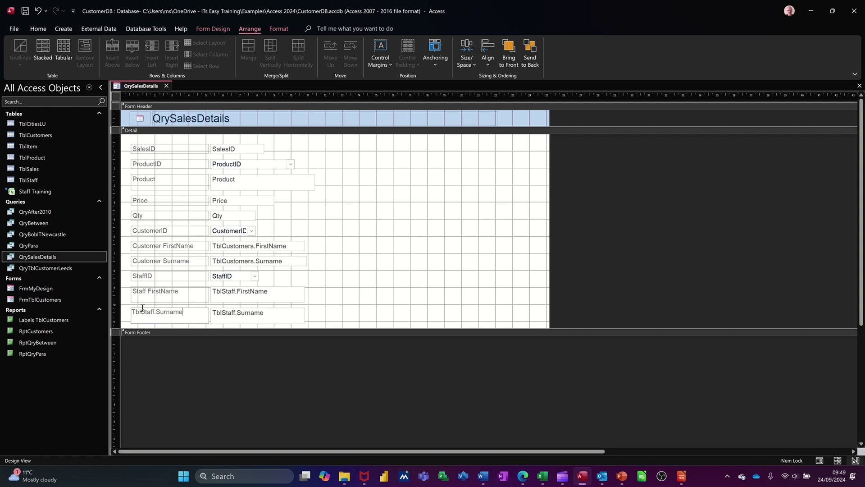
{"action": "left_click", "coordinate": [140, 310]}
{"action": "key", "text": "BackSpace"}
{"action": "key", "text": "BackSpace"}
{"action": "key", "text": "BackSpace"}
{"action": "left_click", "coordinate": [148, 311]}
{"action": "key", "text": "BackSpace"}
{"action": "left_click", "coordinate": [441, 201]}
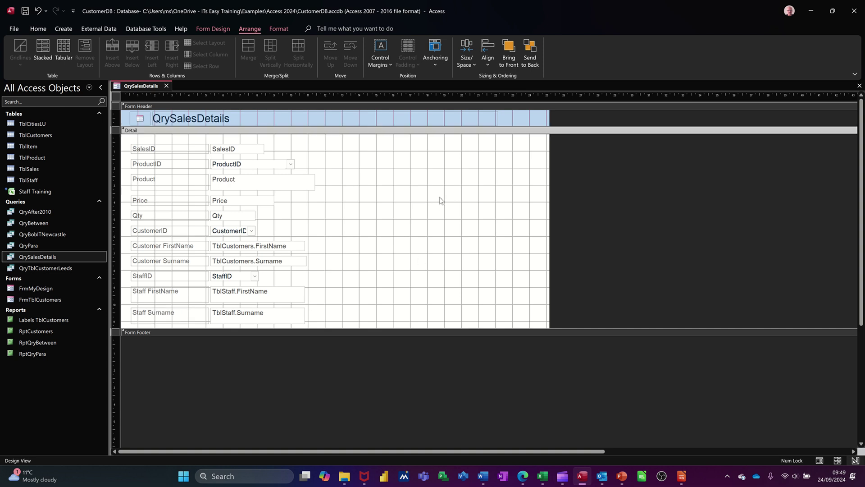
Switch the form to Form View and start a new record with product 3 (Access)
{"action": "left_click", "coordinate": [203, 30]}
{"action": "left_click", "coordinate": [18, 49]}
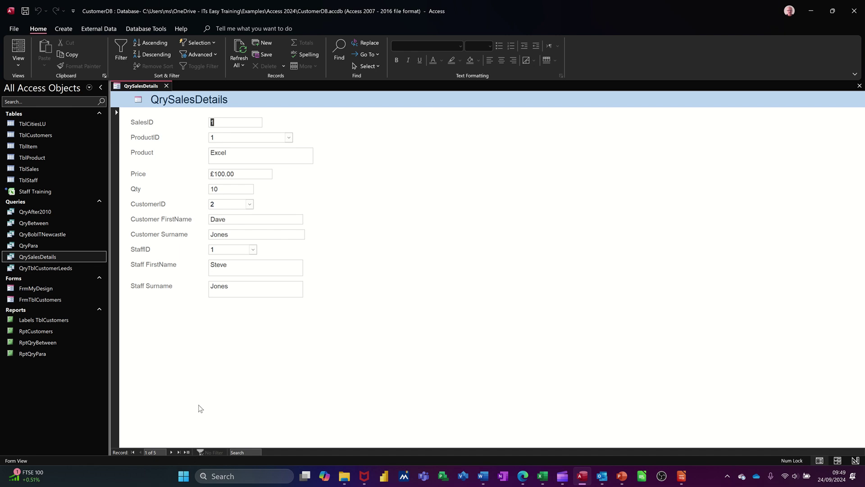
{"action": "left_click", "coordinate": [186, 452]}
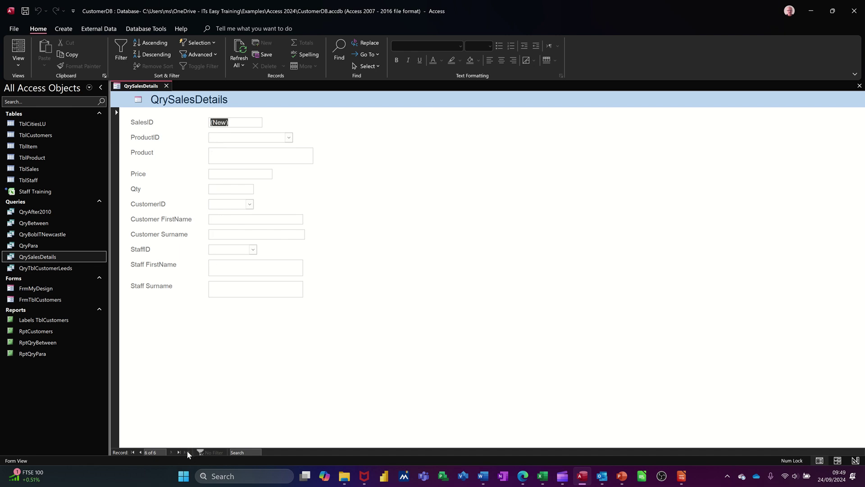
{"action": "left_click", "coordinate": [288, 138]}
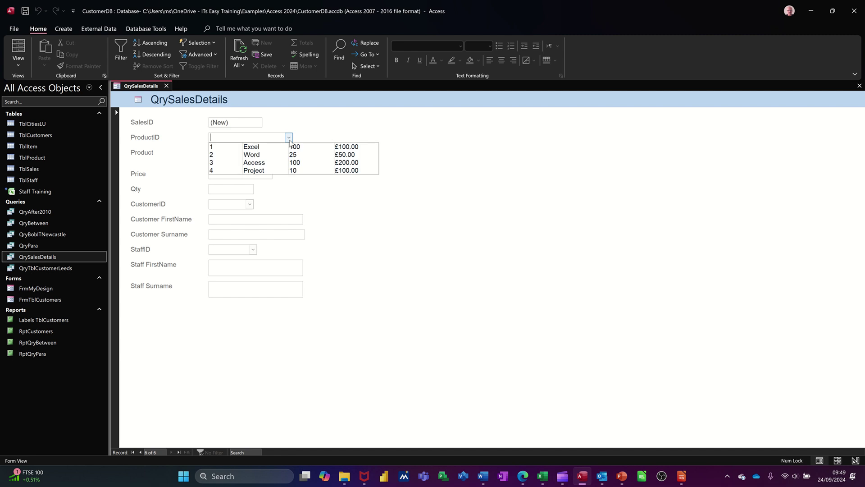
{"action": "left_click", "coordinate": [265, 162]}
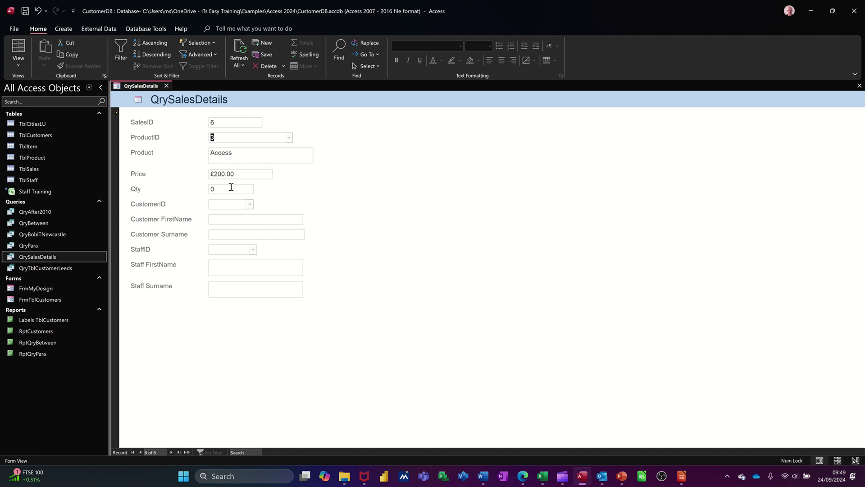
Enter quantity 3, customer 3 and staff member 1, then tab on to save the record
{"action": "left_click_drag", "start_coordinate": [231, 187], "coordinate": [205, 187]}
{"action": "type", "text": "3"}
{"action": "left_click", "coordinate": [249, 204]}
{"action": "left_click", "coordinate": [253, 231]}
{"action": "left_click", "coordinate": [253, 249]}
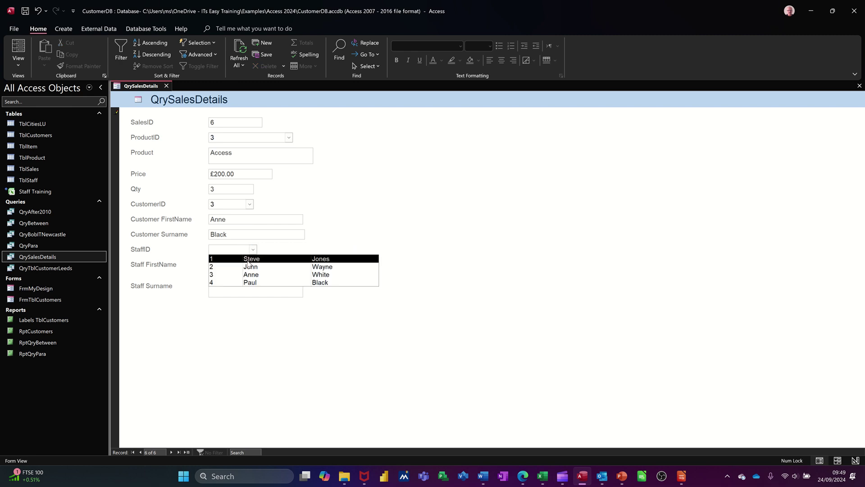
{"action": "left_click", "coordinate": [248, 259]}
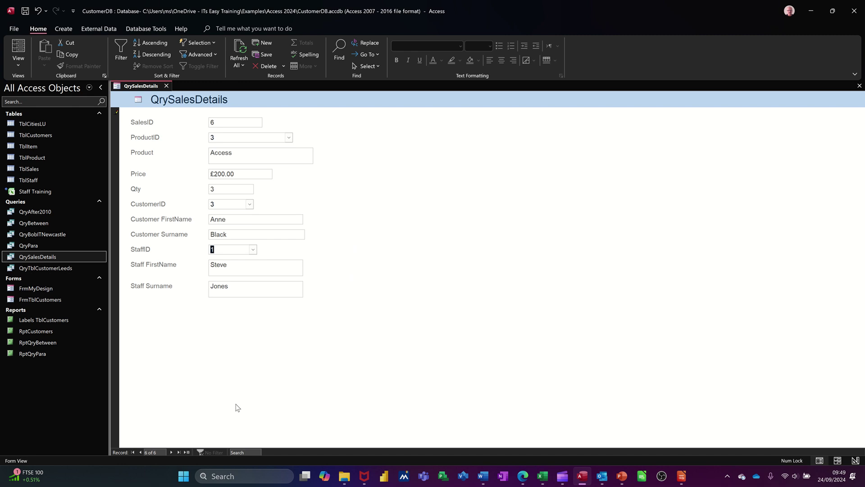
{"action": "key", "text": "Tab"}
{"action": "key", "text": "Tab"}
{"action": "key", "text": "Tab"}
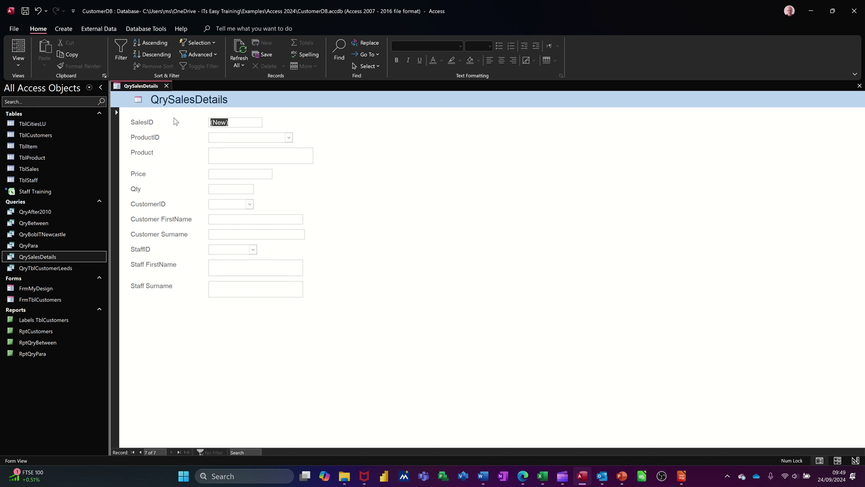
Back in Design View, change the header title from QrySalesDetails to 'Order Details'
{"action": "left_click", "coordinate": [19, 68]}
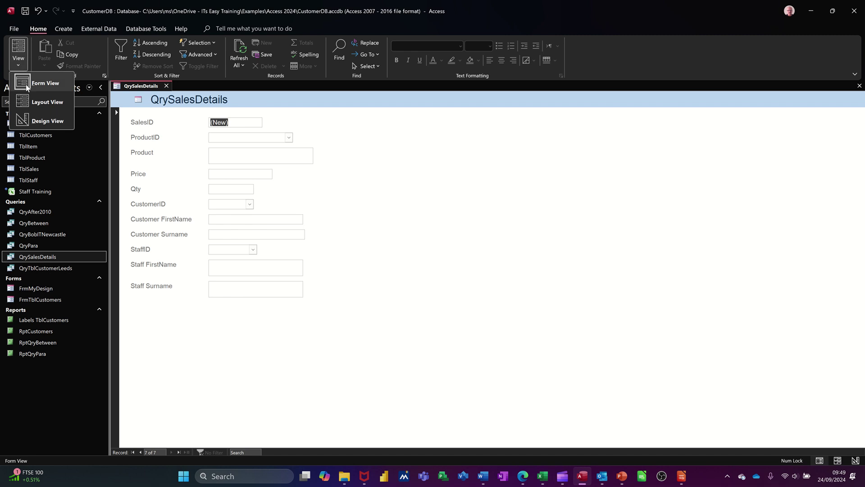
{"action": "left_click", "coordinate": [36, 120]}
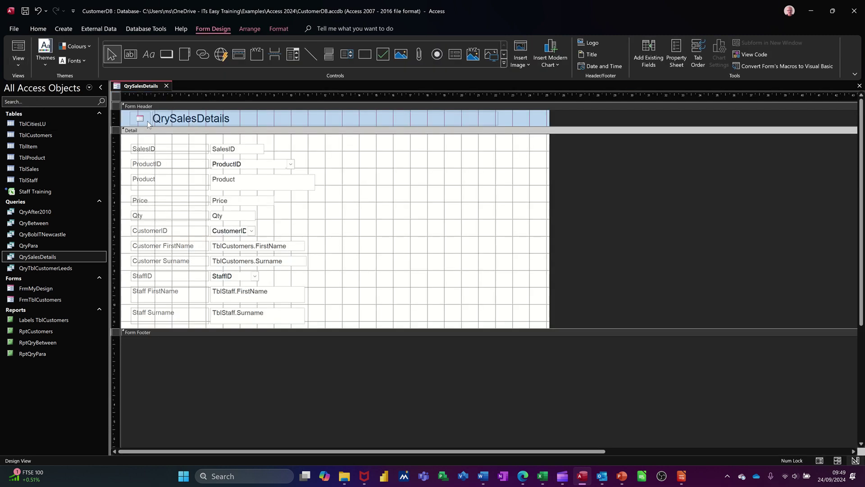
{"action": "left_click", "coordinate": [156, 119]}
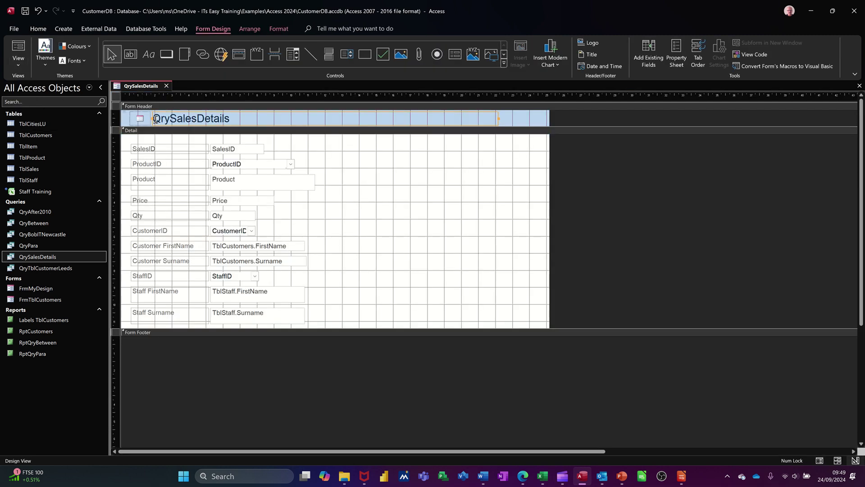
{"action": "double_click", "coordinate": [155, 120]}
{"action": "type", "text": "O"}
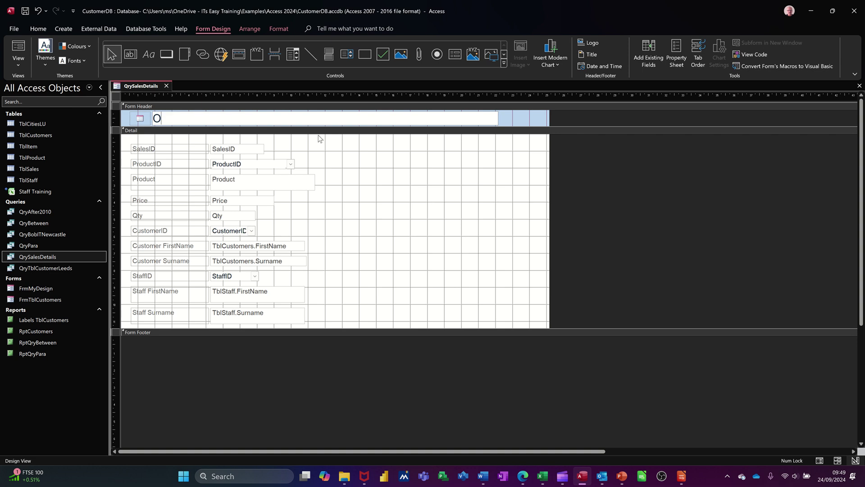
{"action": "type", "text": "rder Details"}
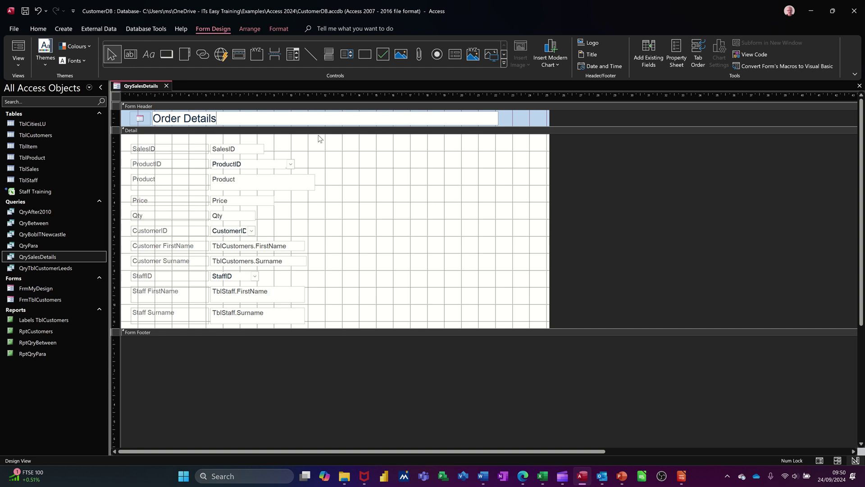
{"action": "left_click", "coordinate": [369, 166]}
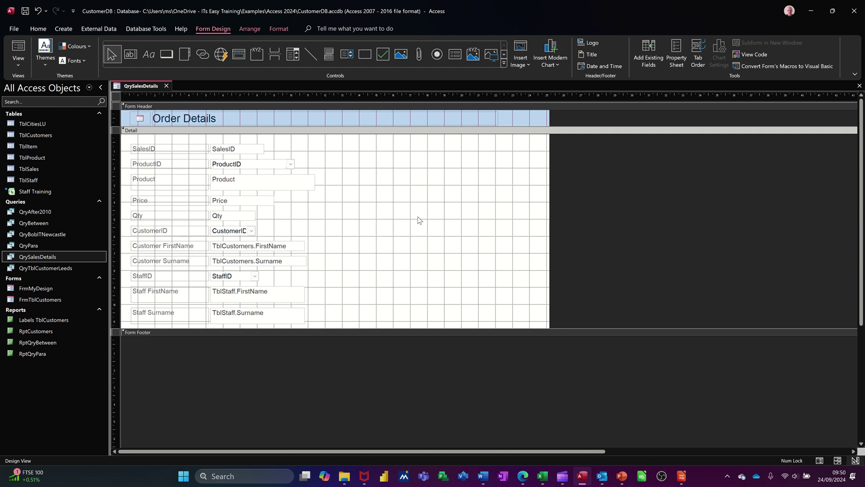
Check the title in Form View, then close and save the form as FrmQrySalesDetails
{"action": "left_click", "coordinate": [18, 49]}
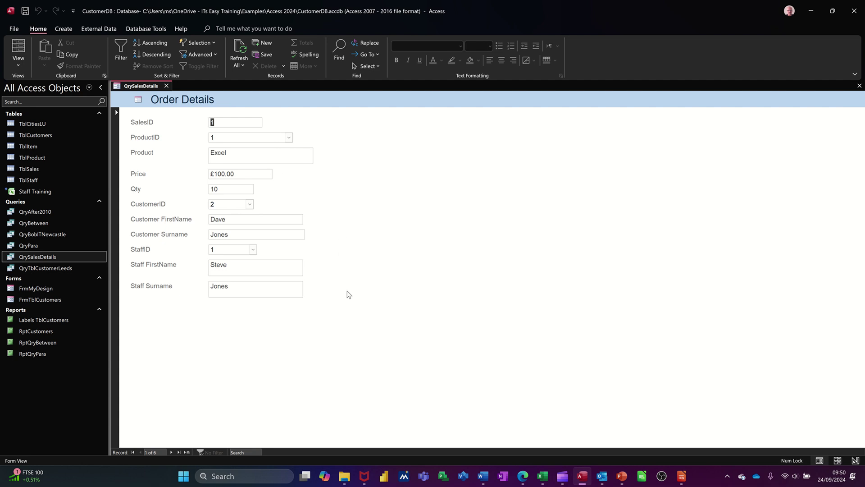
{"action": "left_click", "coordinate": [167, 86]}
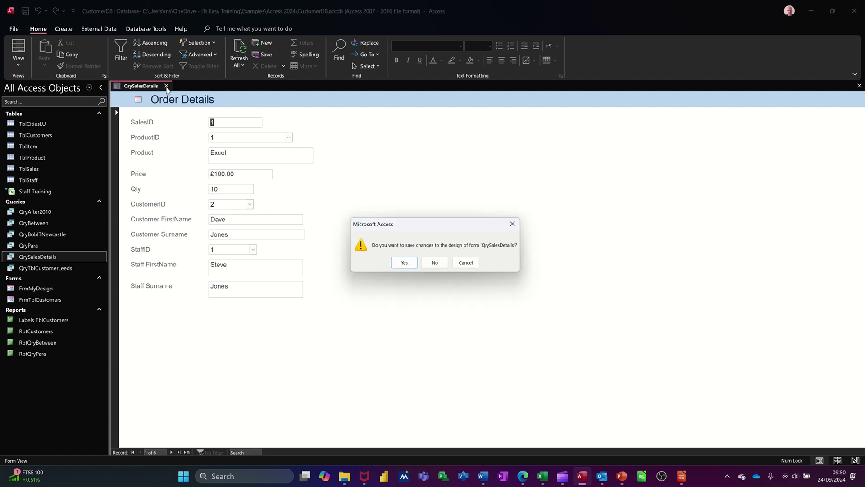
{"action": "left_click", "coordinate": [399, 263]}
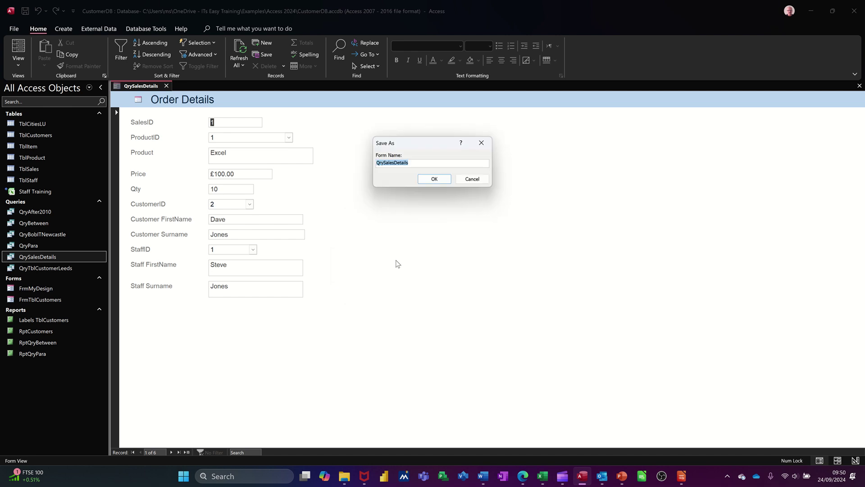
{"action": "left_click", "coordinate": [380, 164]}
{"action": "type", "text": "Frm"}
{"action": "left_click", "coordinate": [429, 183]}
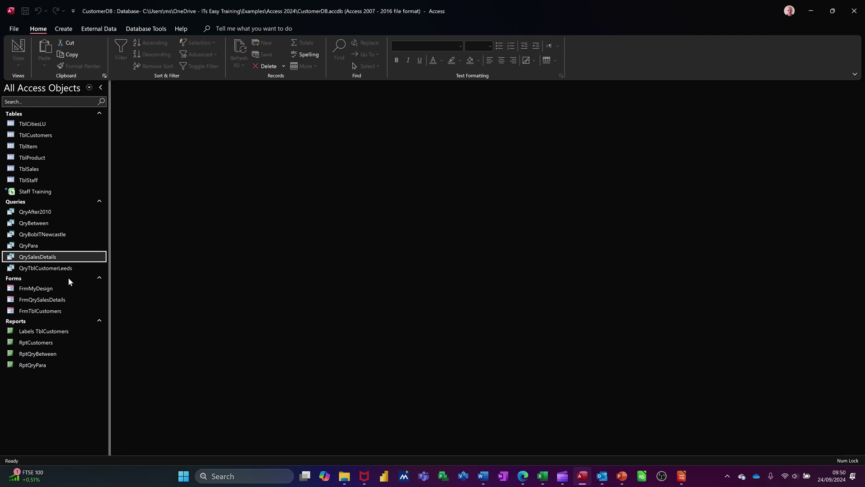
{"action": "double_click", "coordinate": [46, 167]}
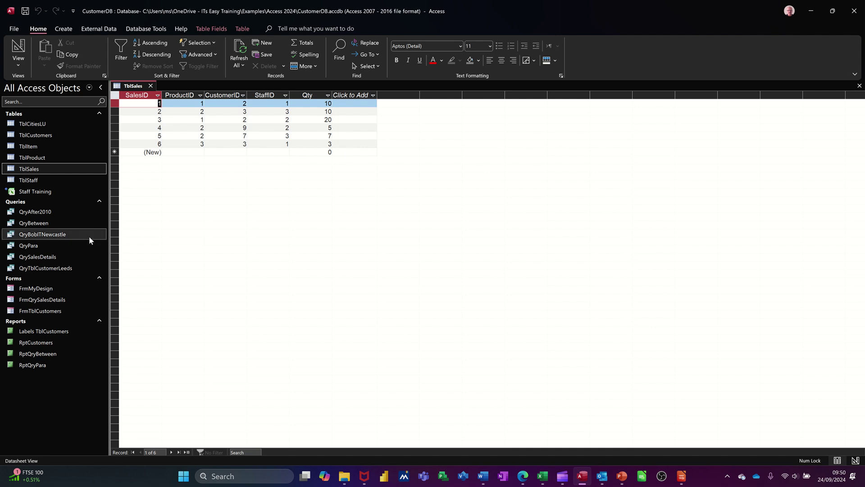
{"action": "double_click", "coordinate": [54, 255]}
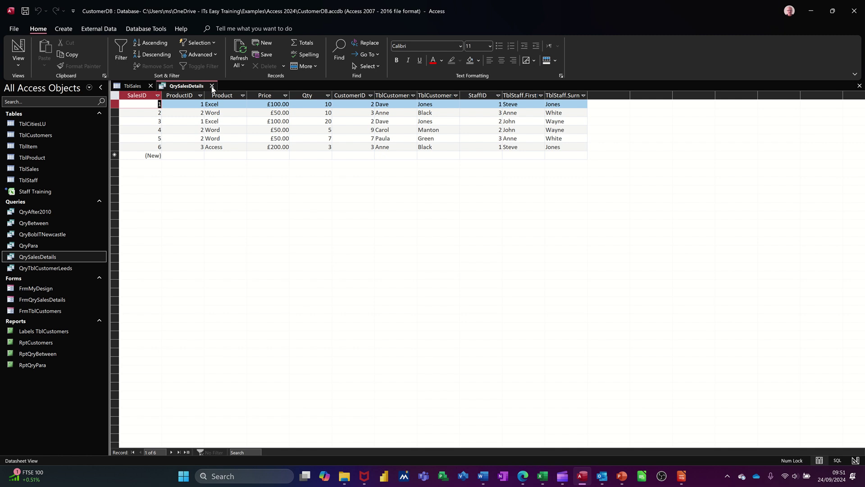
{"action": "left_click", "coordinate": [212, 86]}
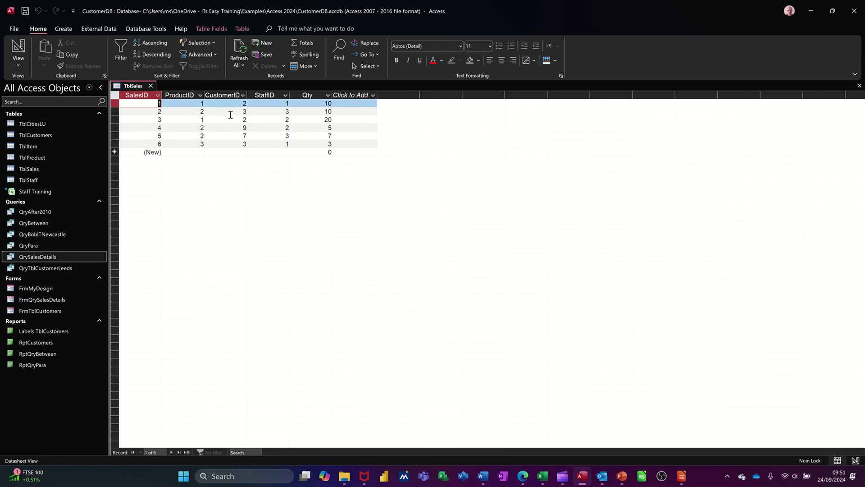
{"action": "left_click", "coordinate": [151, 86]}
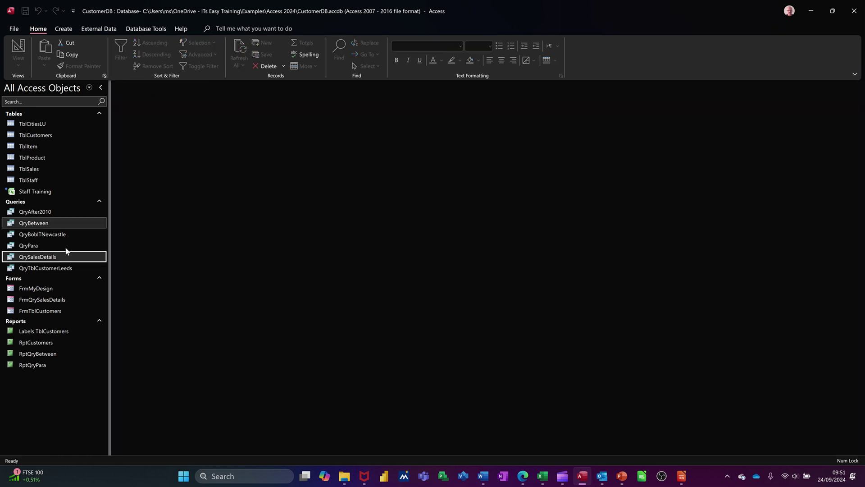
{"action": "double_click", "coordinate": [70, 300]}
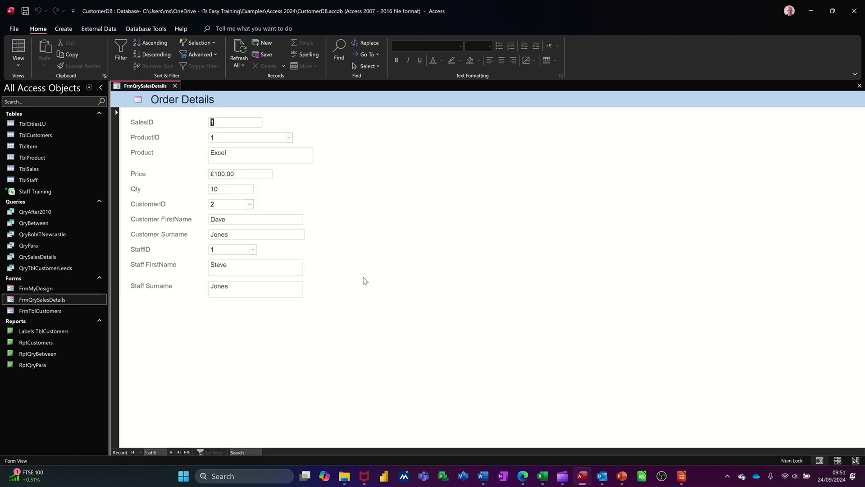
{"action": "left_click", "coordinate": [175, 86]}
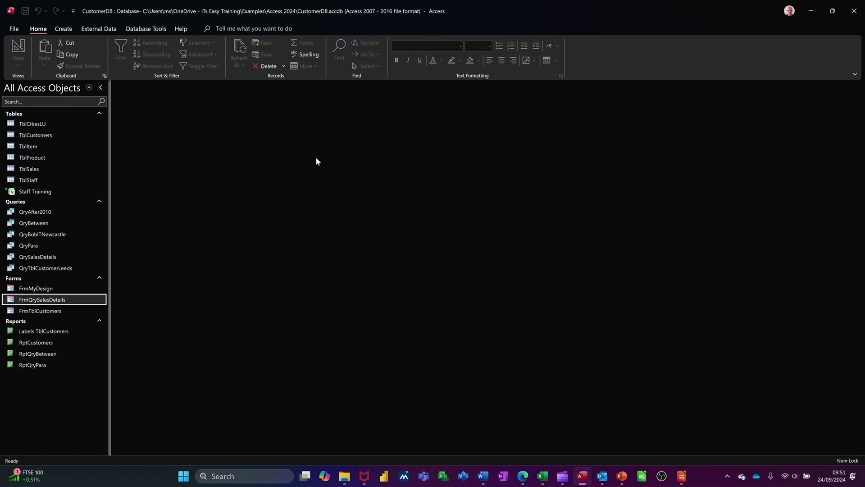